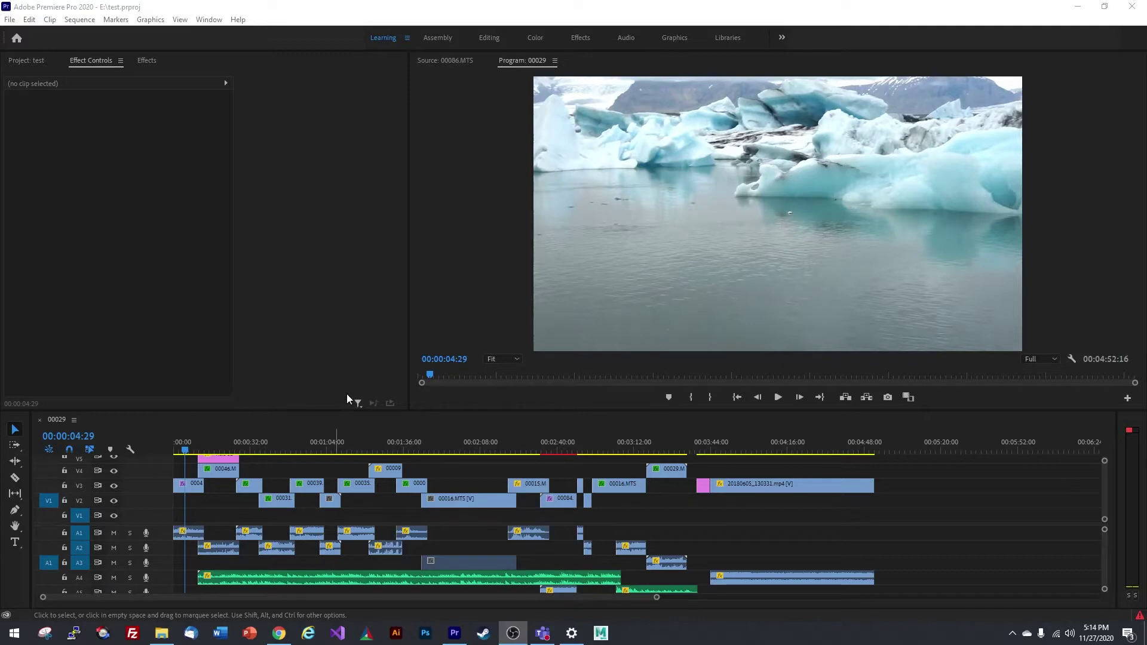
# Scrub the timeline playhead to about 00:00:06:07, where icebergs sit in front of the glacier.
pyautogui.click(377, 429)
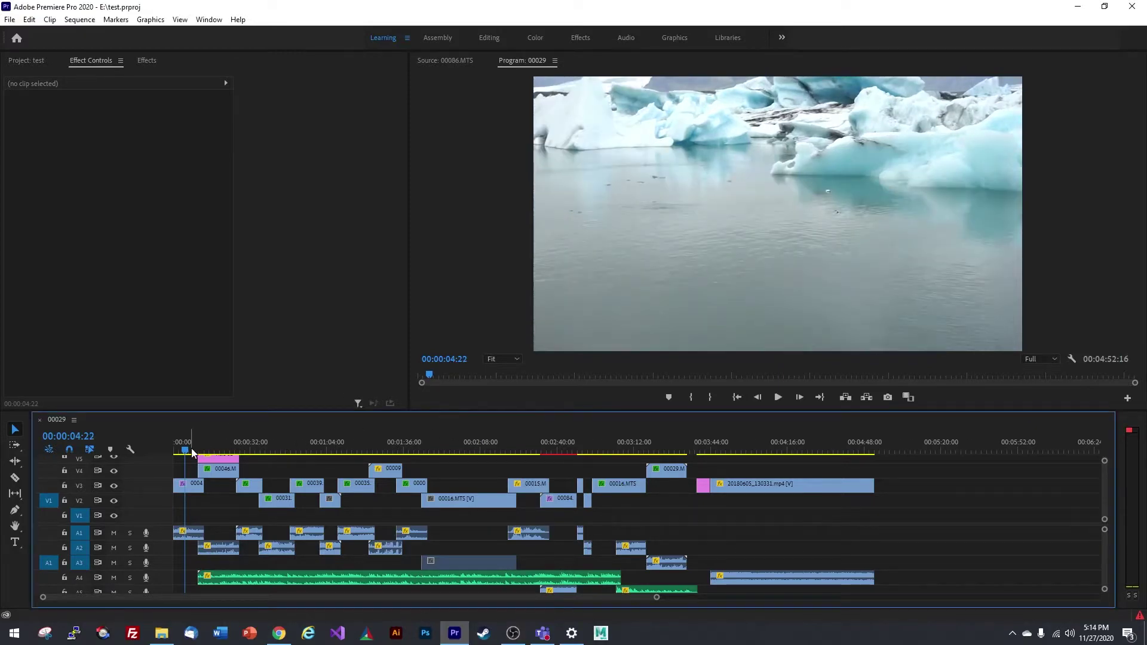
pyautogui.moveTo(187, 450); pyautogui.dragTo(265, 449)
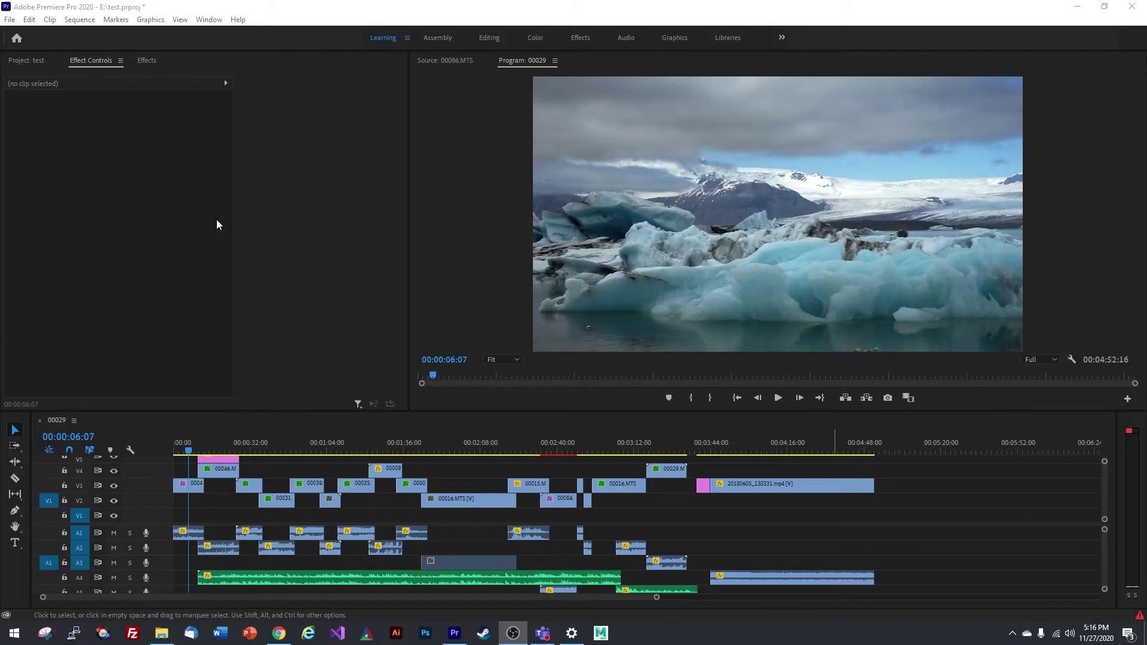
# Bring up Export Settings for sequence 00029 and expand the Format list, currently AVI.
pyautogui.click(9, 20)
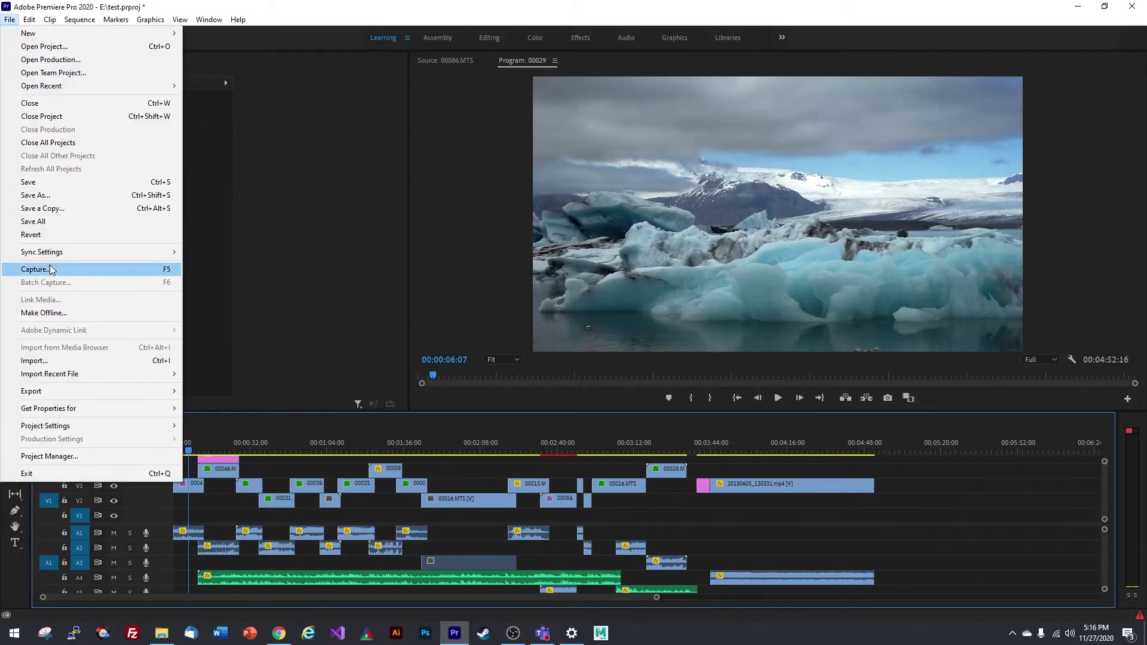
pyautogui.moveTo(138, 396)
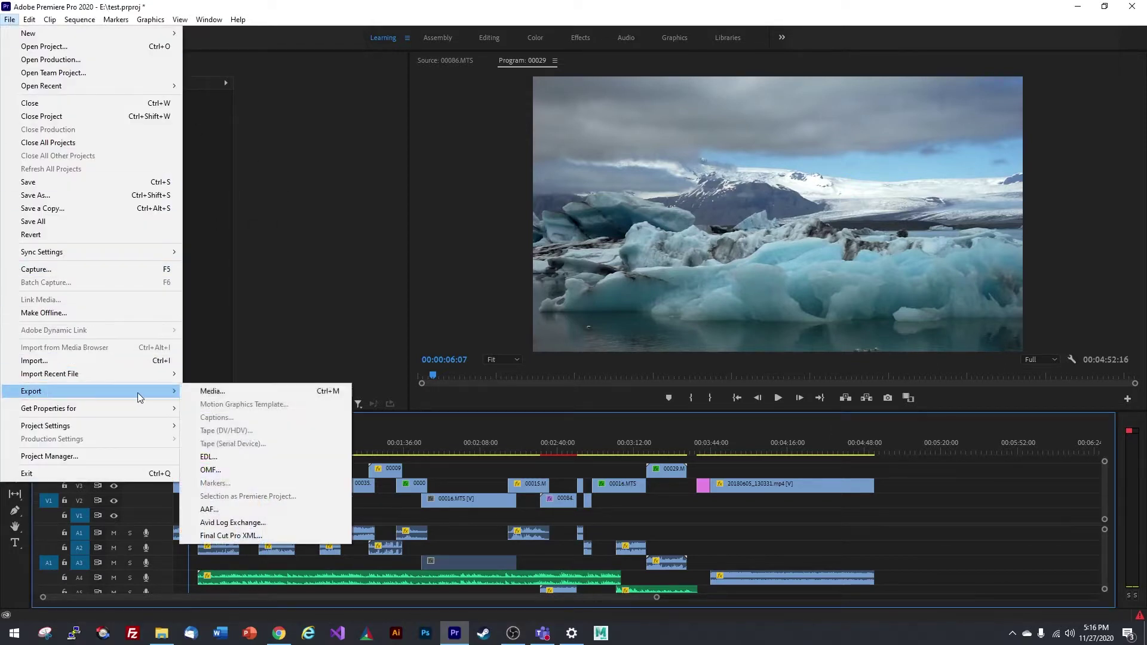
pyautogui.click(237, 393)
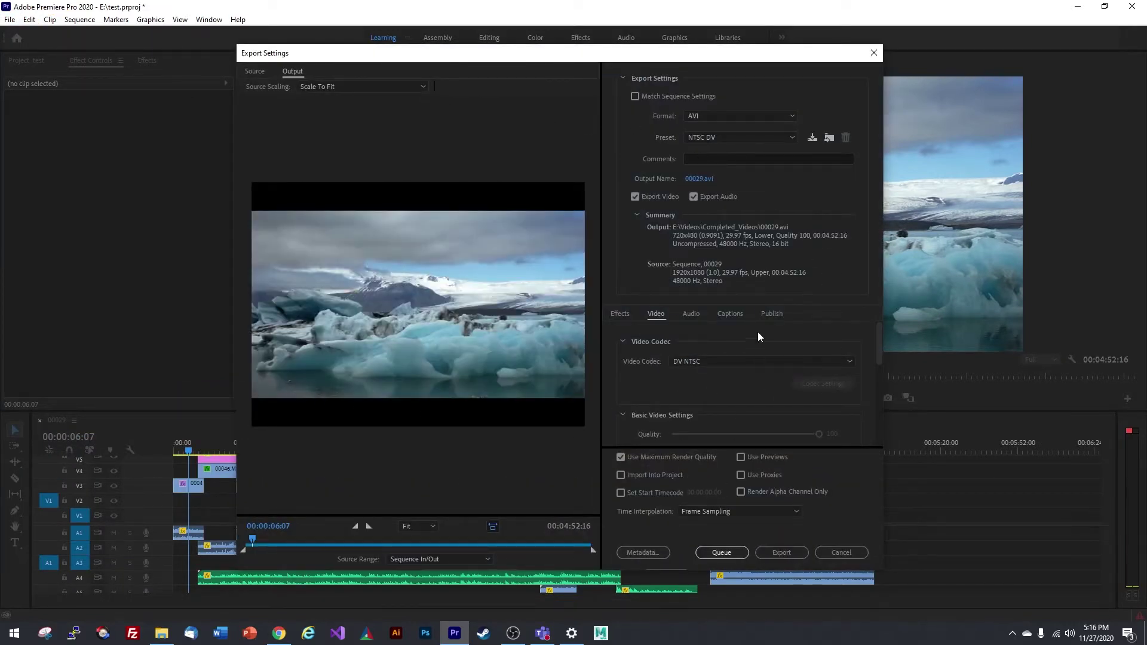
pyautogui.click(704, 114)
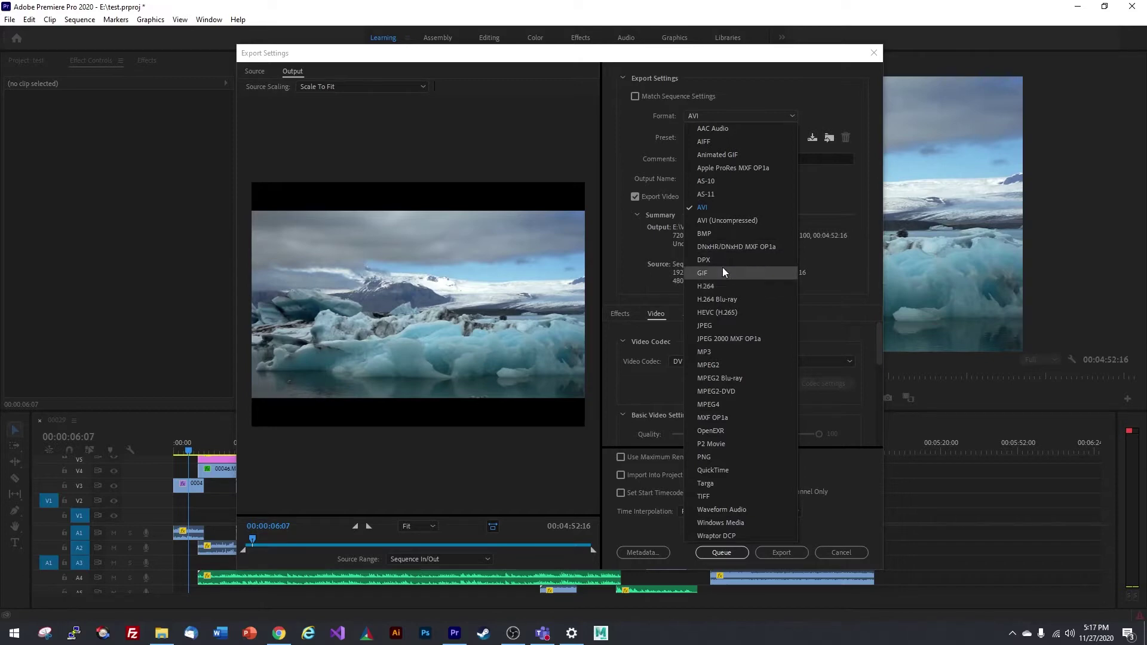
# Change the export format to H.264 with the High Quality 1080p HD preset at 1920x1080.
pyautogui.click(712, 285)
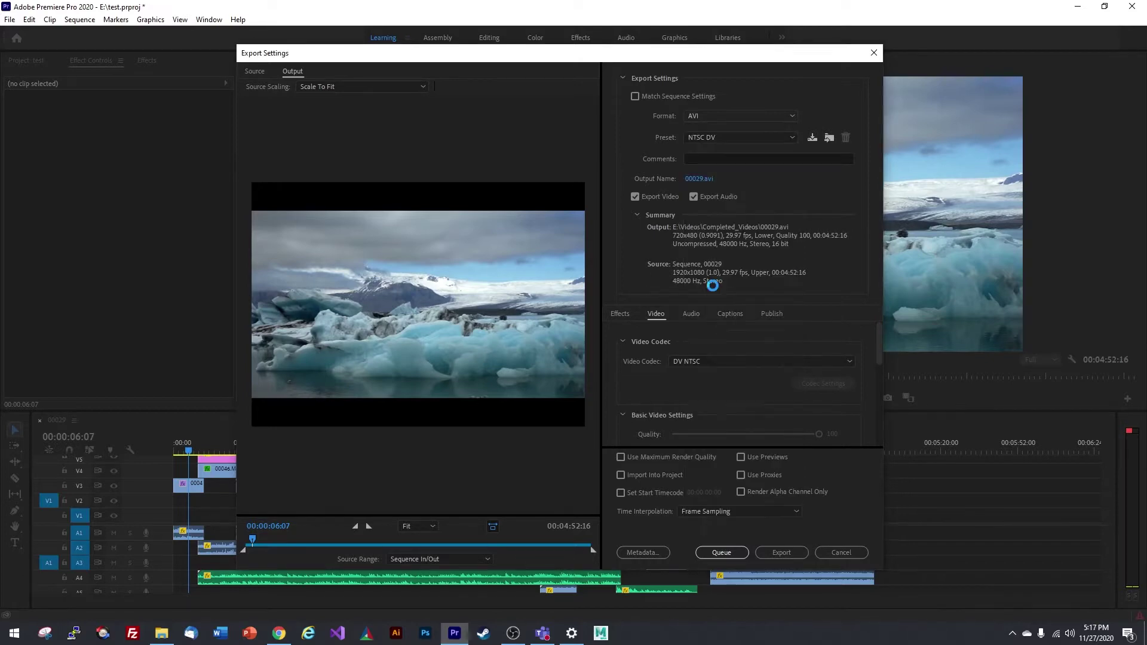
pyautogui.click(734, 138)
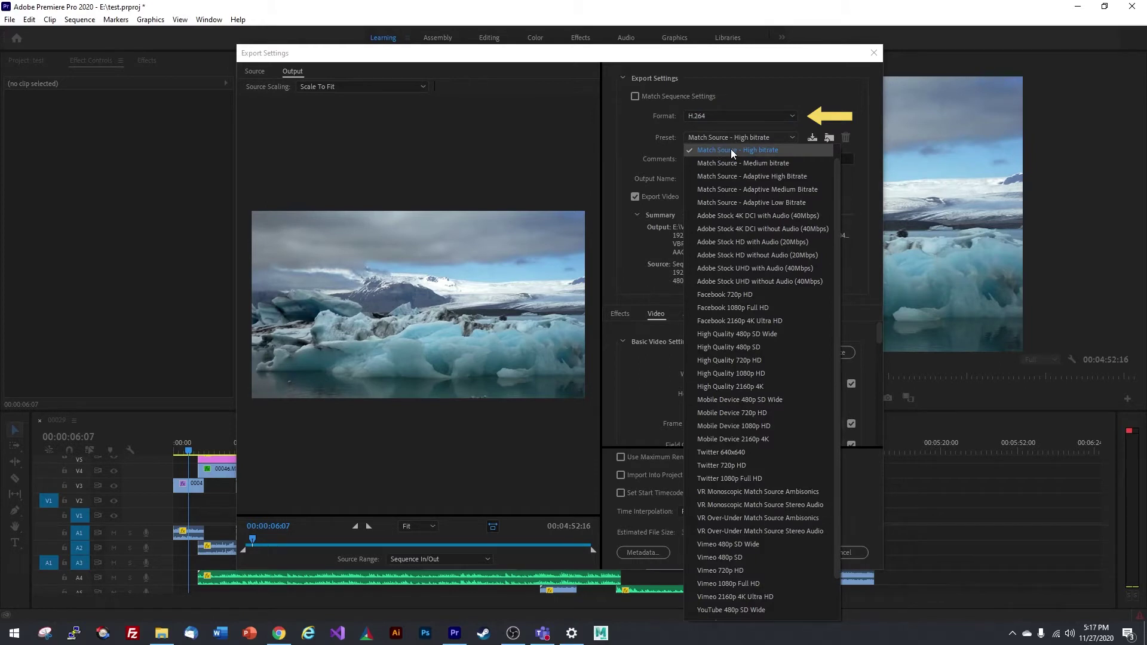
pyautogui.click(731, 151)
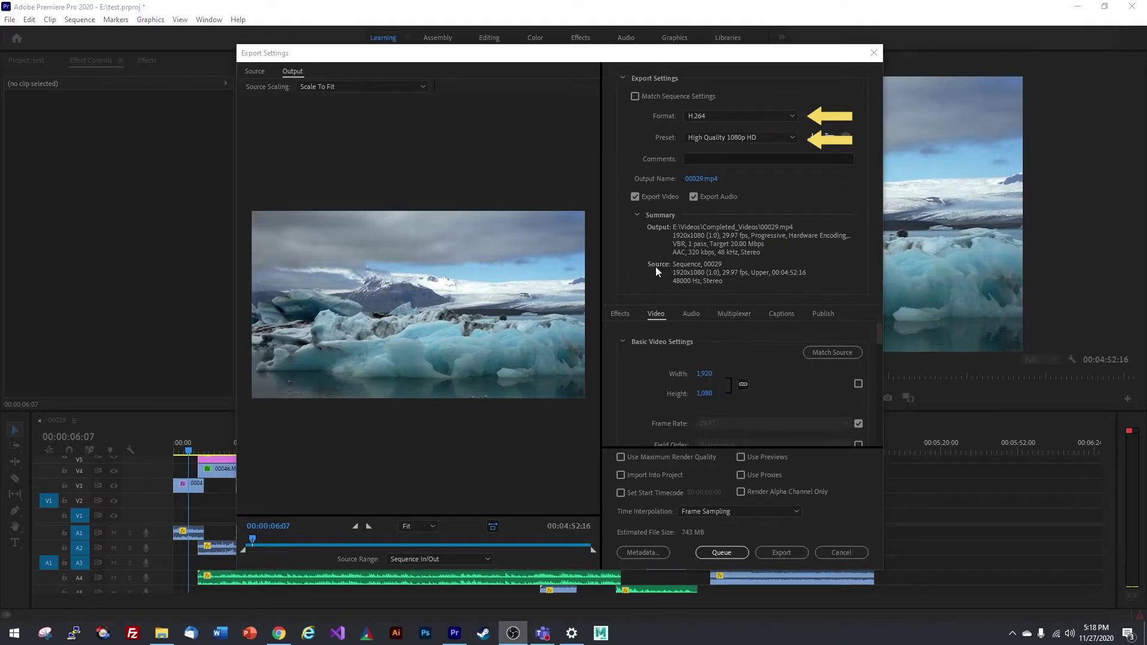
# Replace the 00029 output name with test01.mp4 and save it into Completed_Videos.
pyautogui.click(692, 179)
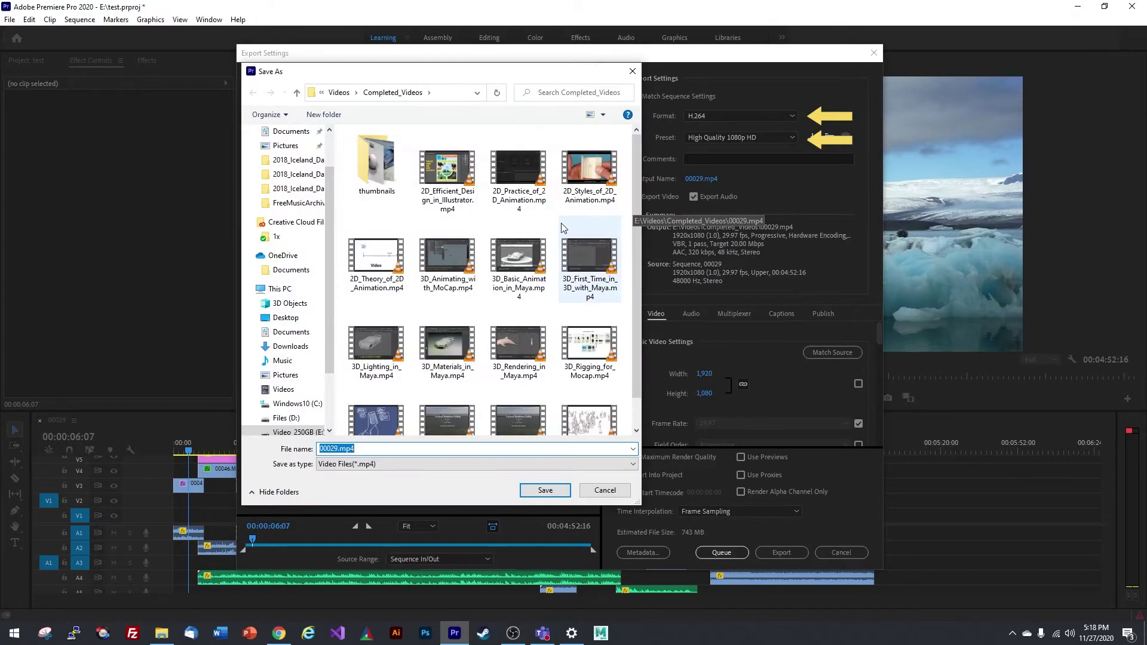
pyautogui.click(378, 449)
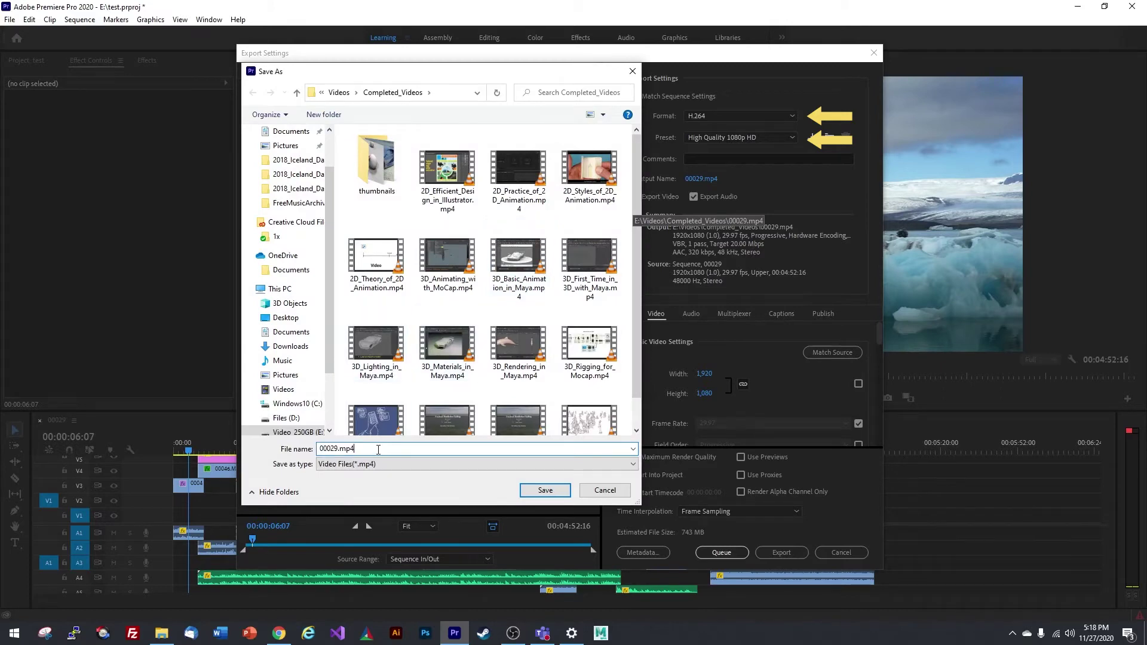
pyautogui.press('Left')
pyautogui.press('Left')
pyautogui.press('Left')
pyautogui.press('Left')
pyautogui.press('BackSpace')
pyautogui.press('BackSpace')
pyautogui.press('BackSpace')
pyautogui.press('BackSpace')
pyautogui.press('BackSpace')
pyautogui.write('test01')
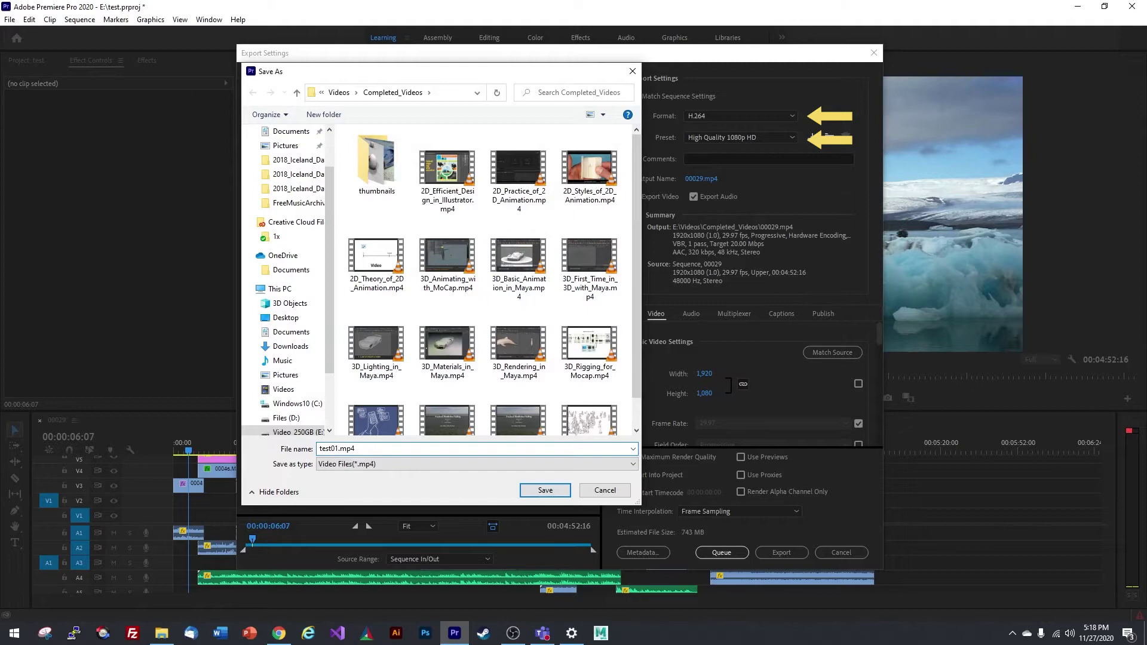
pyautogui.click(567, 494)
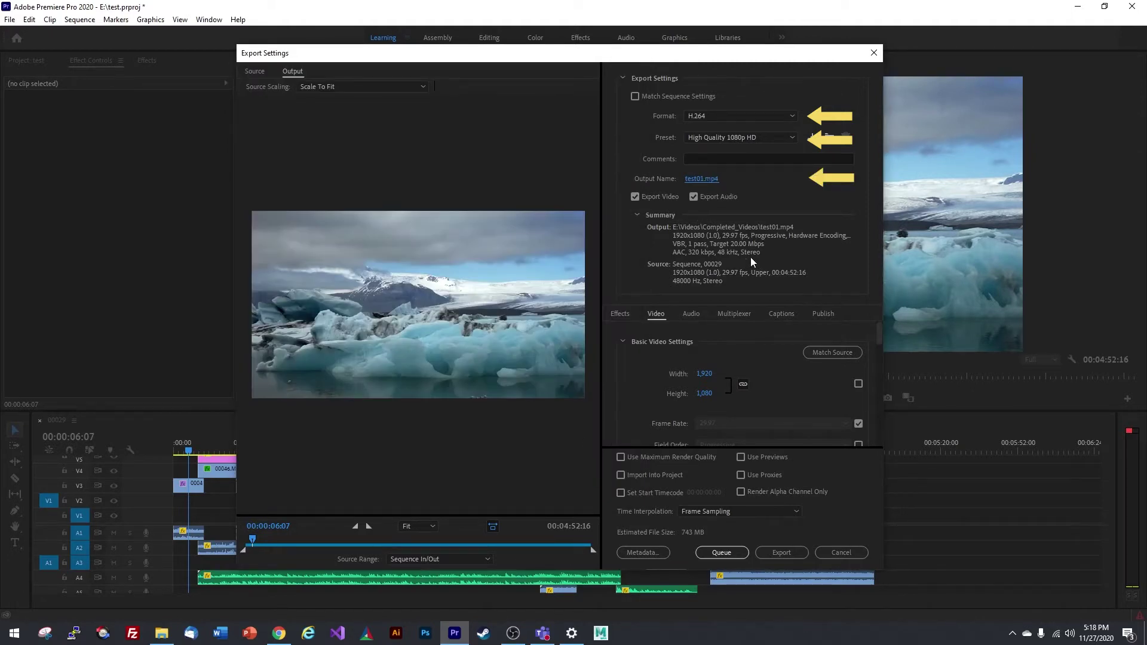
# Set Target Bitrate to 10 Mbps (about 377 MB), then bring up YouTube's bitrate recommendations in Chrome.
pyautogui.scroll(-3, 621, 376)
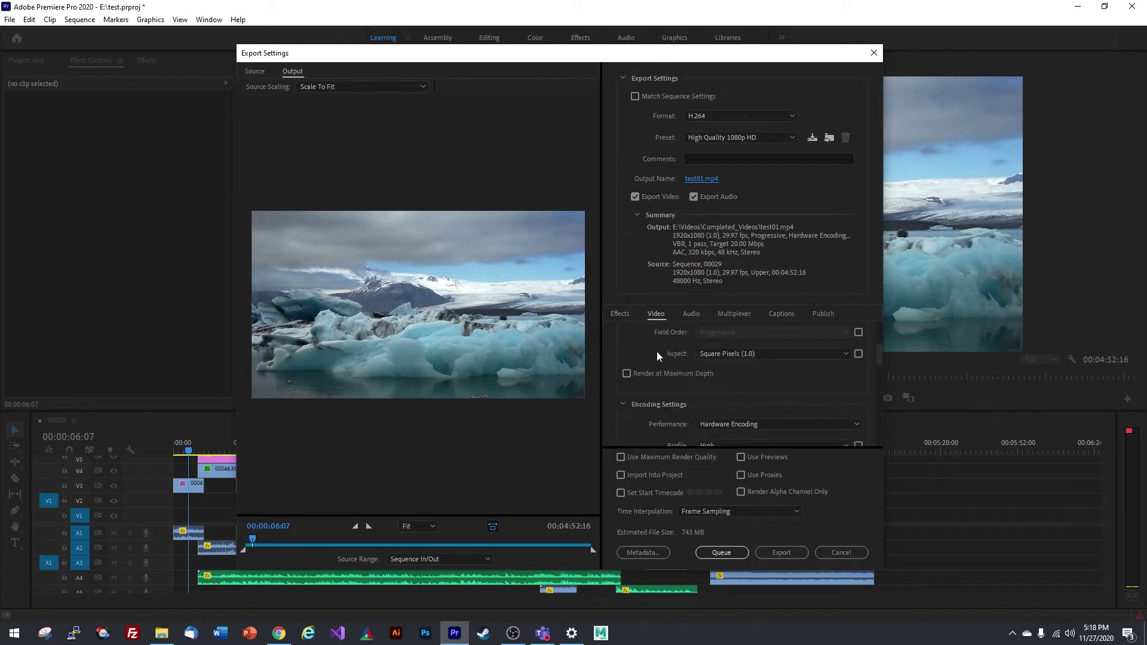
pyautogui.scroll(-5, 669, 359)
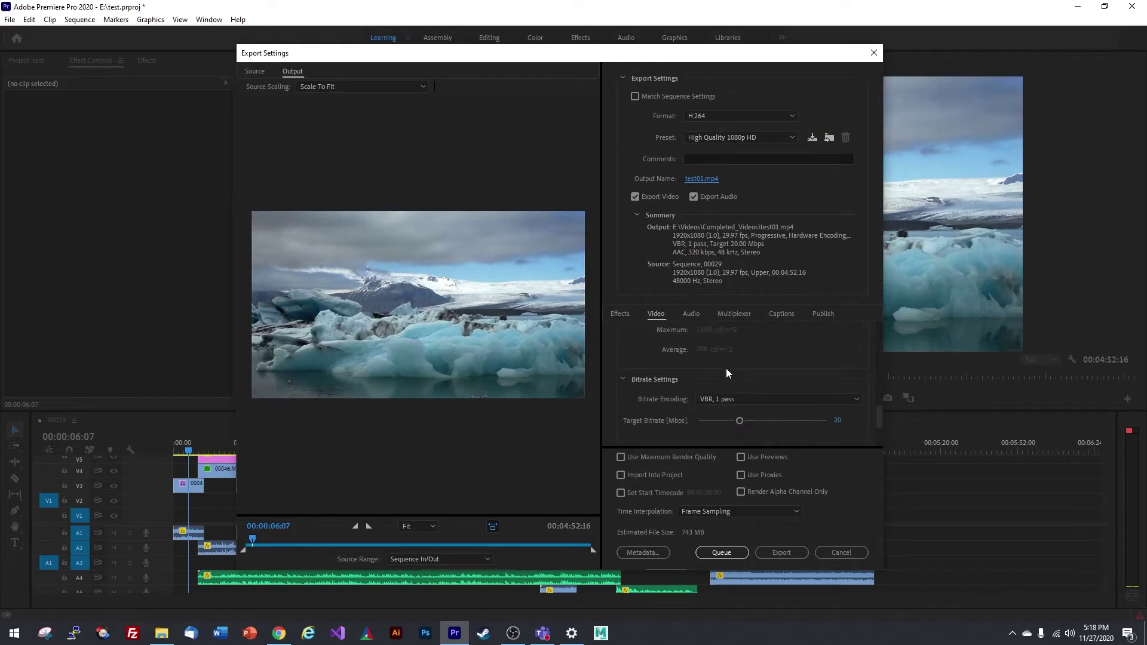
pyautogui.scroll(-1, 726, 368)
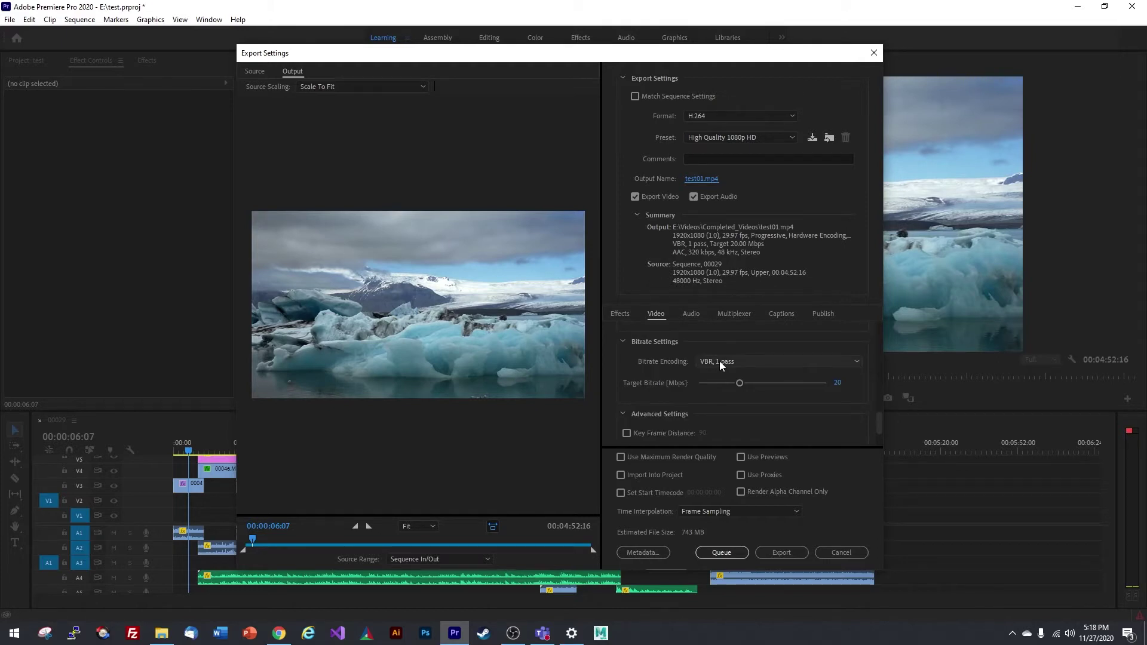
pyautogui.click(837, 382)
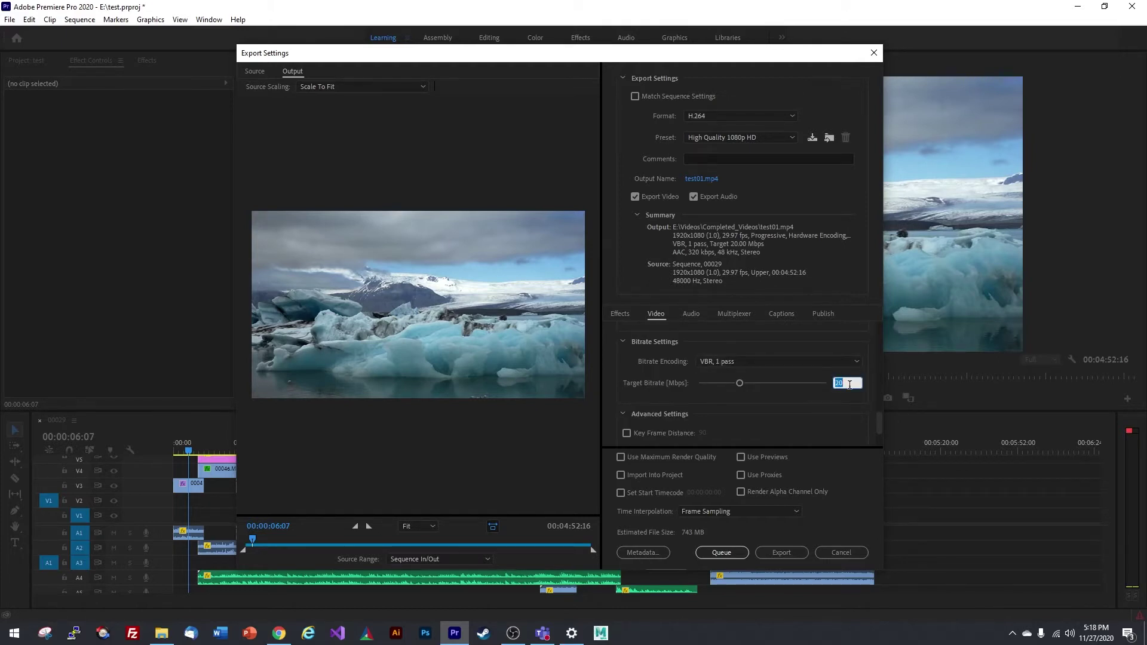
pyautogui.write('10')
pyautogui.press('Return')
pyautogui.hotkey('alt', 'Tab')
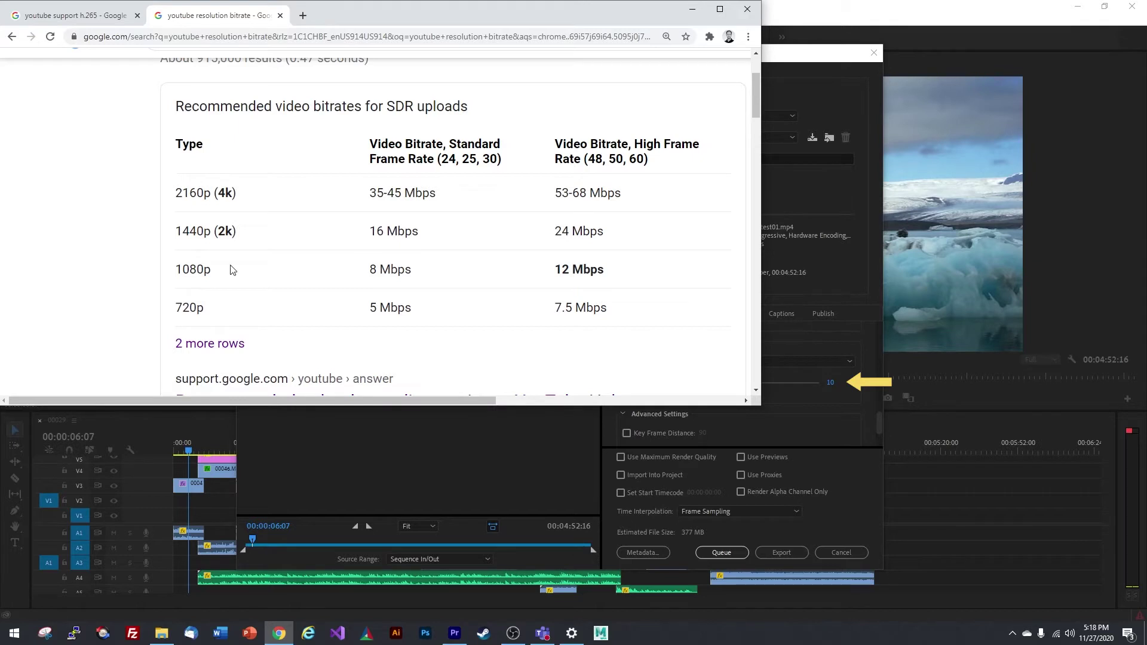
# Highlight the 1080p row, its recommended 8 Mbps, and the standard and high frame rates.
pyautogui.moveTo(177, 269); pyautogui.dragTo(296, 270)
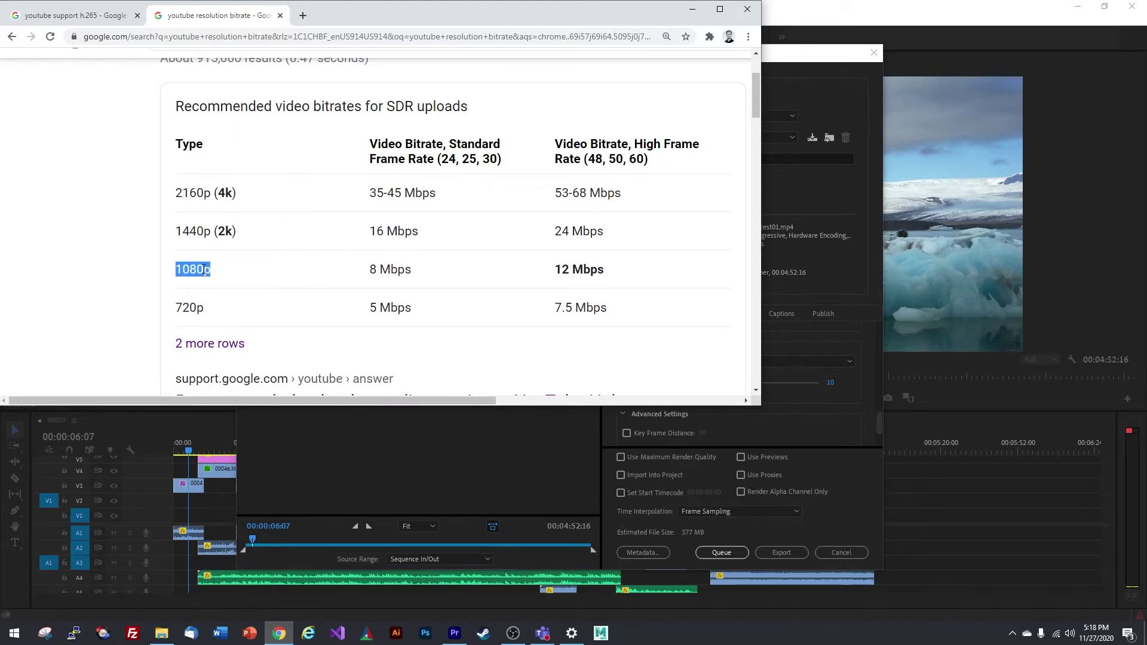
pyautogui.moveTo(442, 157); pyautogui.dragTo(498, 158)
pyautogui.moveTo(370, 270); pyautogui.dragTo(412, 270)
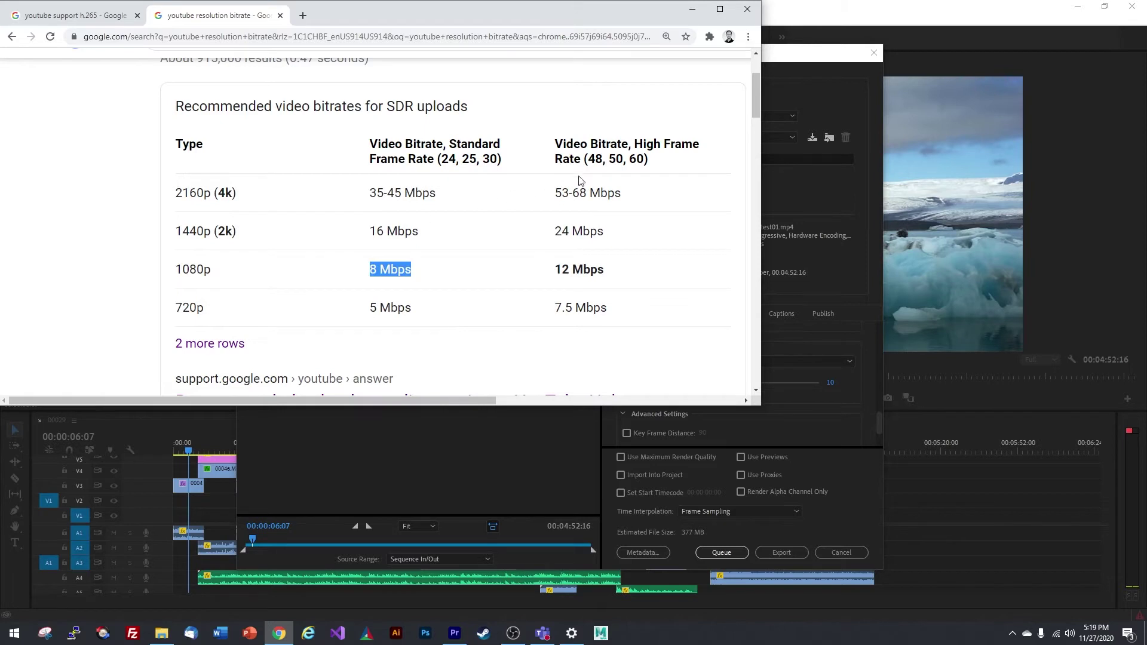
pyautogui.moveTo(588, 158); pyautogui.dragTo(636, 159)
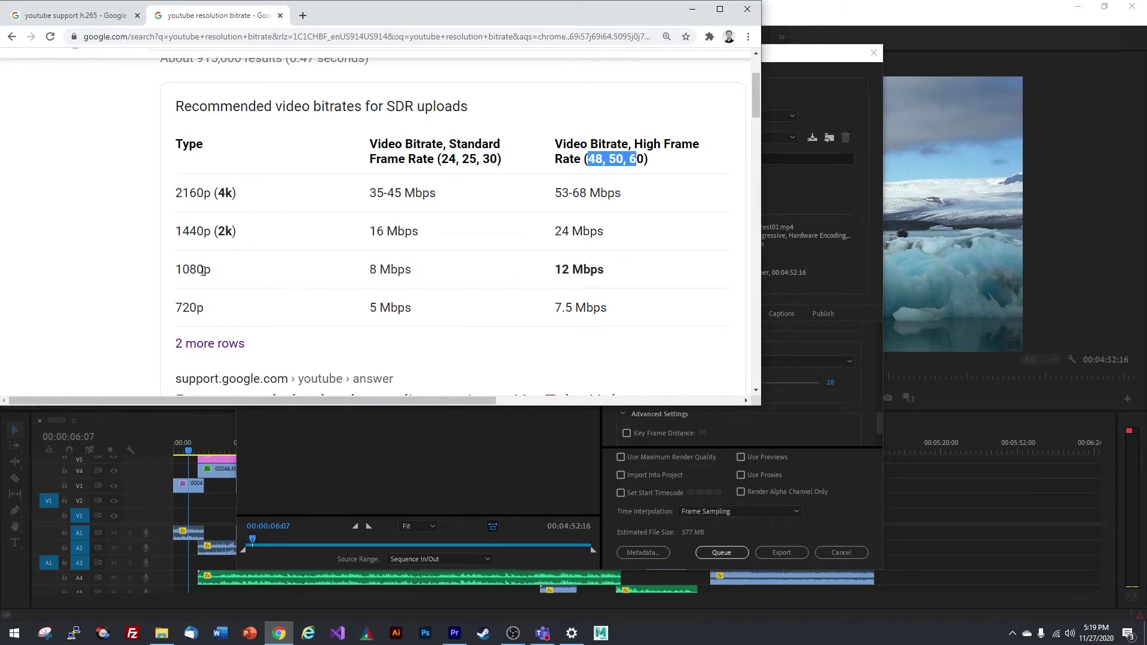
pyautogui.moveTo(175, 270); pyautogui.dragTo(197, 270)
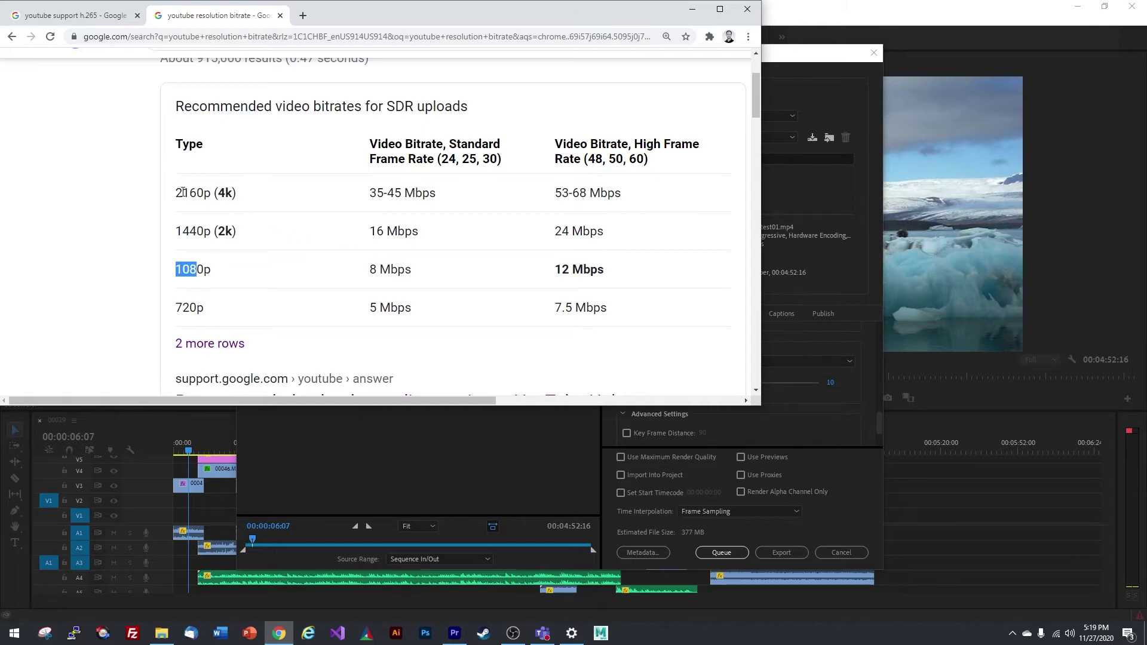
# Highlight the 2160p 35-45 Mbps and 720p 5 Mbps recommendations, then return to Premiere.
pyautogui.moveTo(175, 192); pyautogui.dragTo(258, 200)
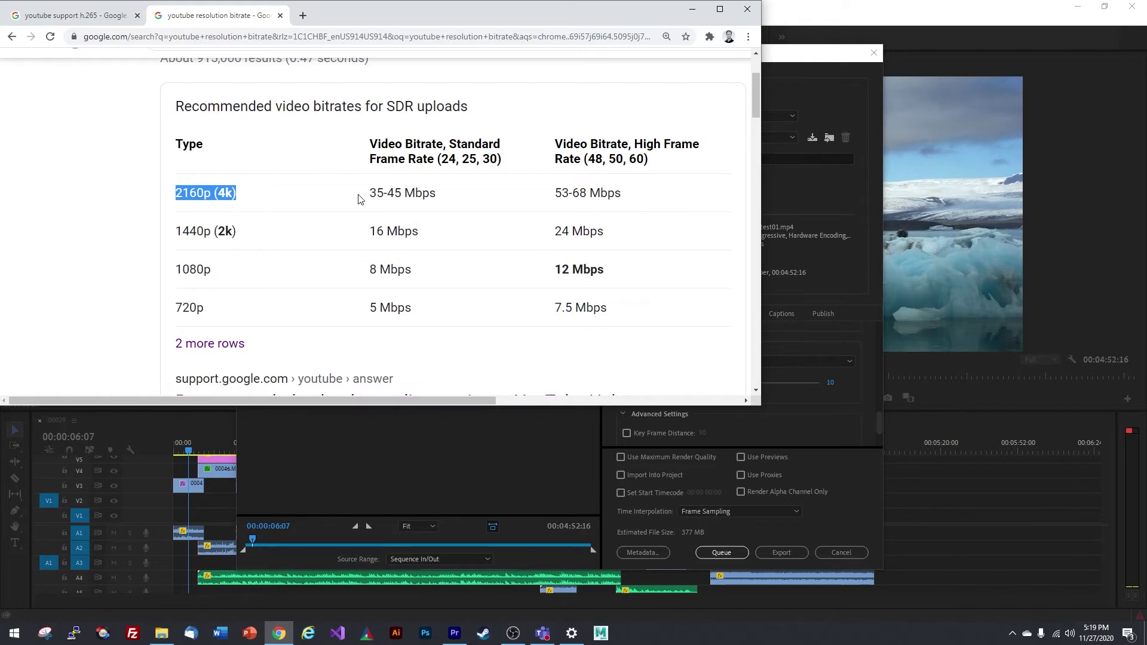
pyautogui.moveTo(437, 193); pyautogui.dragTo(373, 192)
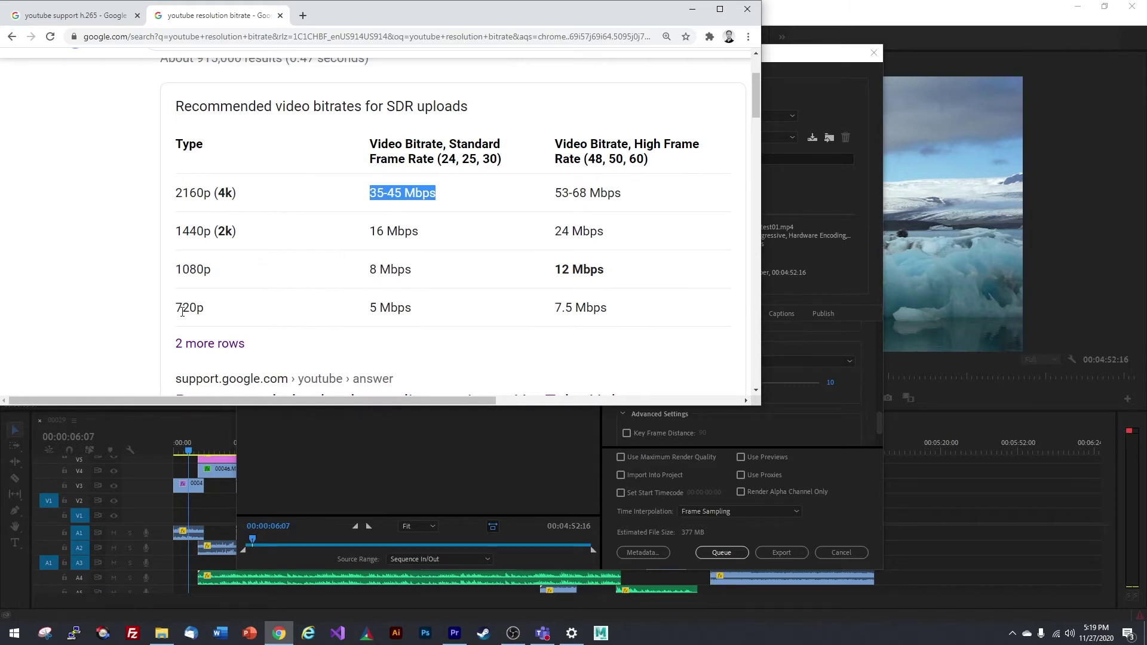
pyautogui.moveTo(175, 307); pyautogui.dragTo(204, 309)
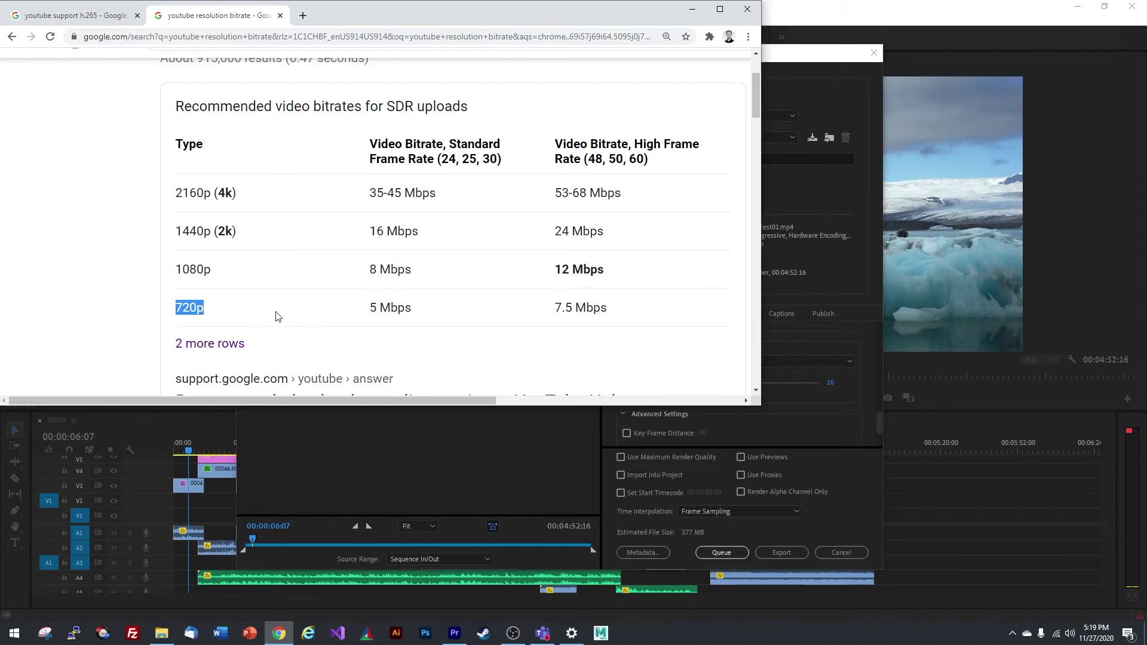
pyautogui.moveTo(368, 307); pyautogui.dragTo(418, 310)
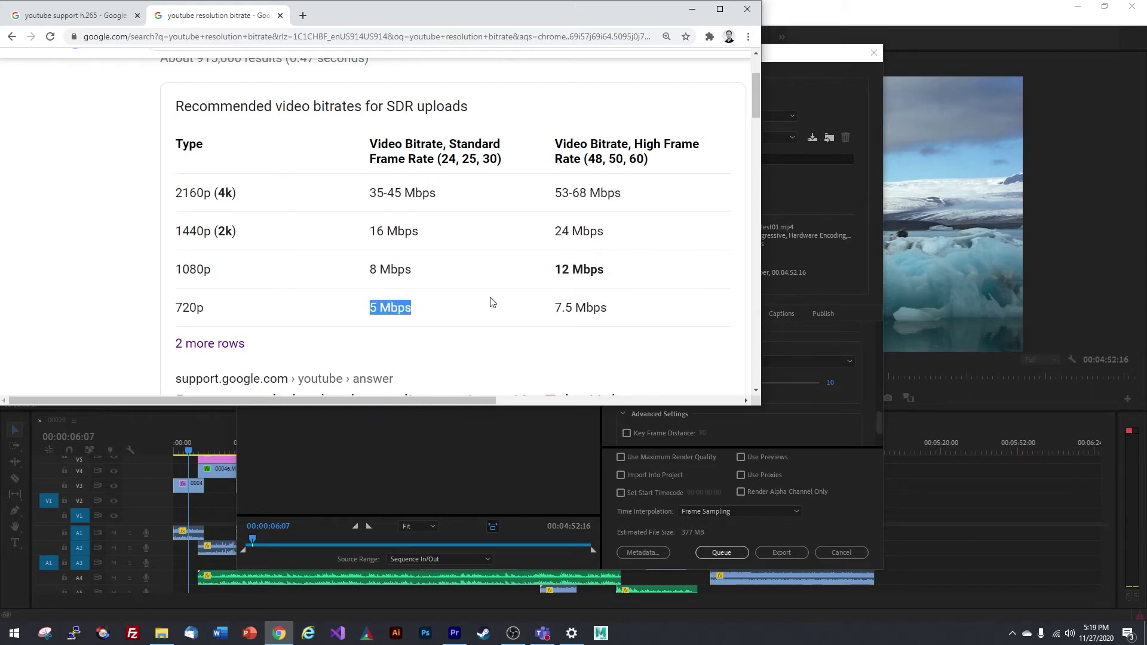
pyautogui.hotkey('alt', 'Tab')
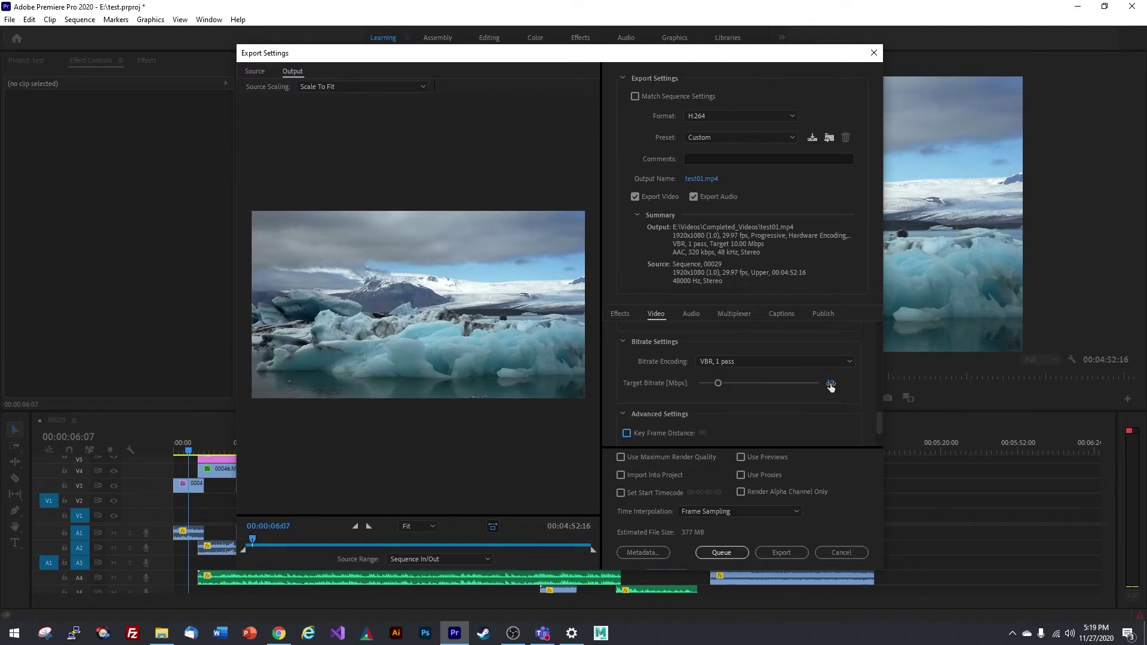
# Enter 10 in the Target Bitrate [Mbps] field for a 377 MB estimated file.
pyautogui.write('1')
# Keep audio at High quality and 320 kbps, and tick Use Maximum Render Quality.
pyautogui.scroll(3, 705, 382)
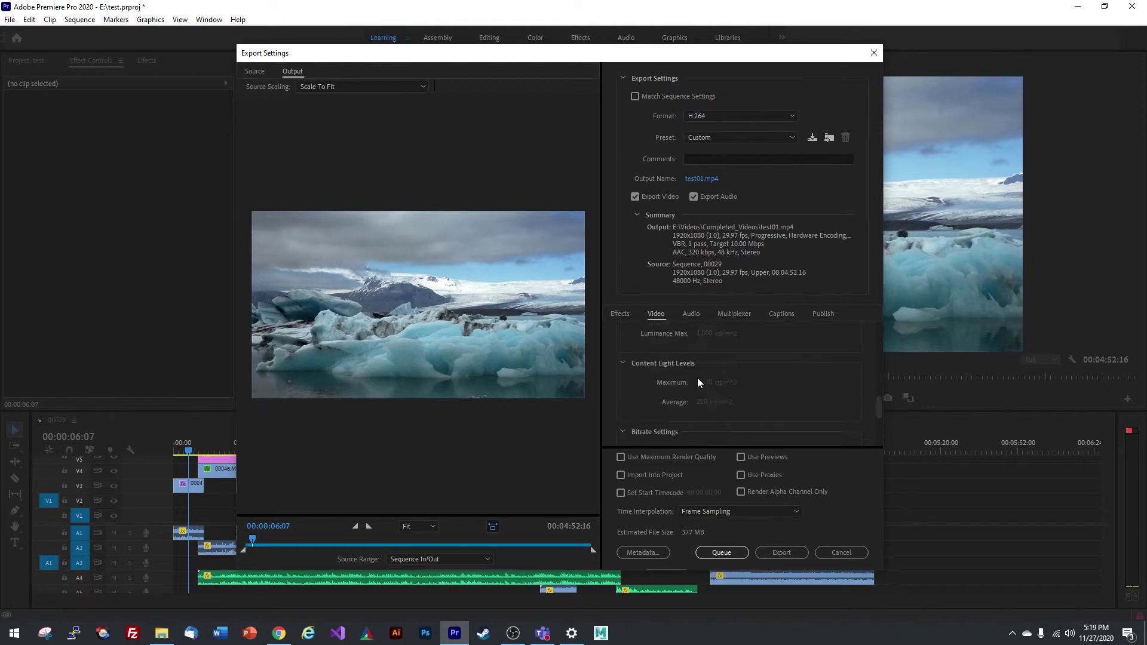
pyautogui.click(691, 314)
pyautogui.scroll(-5, 747, 358)
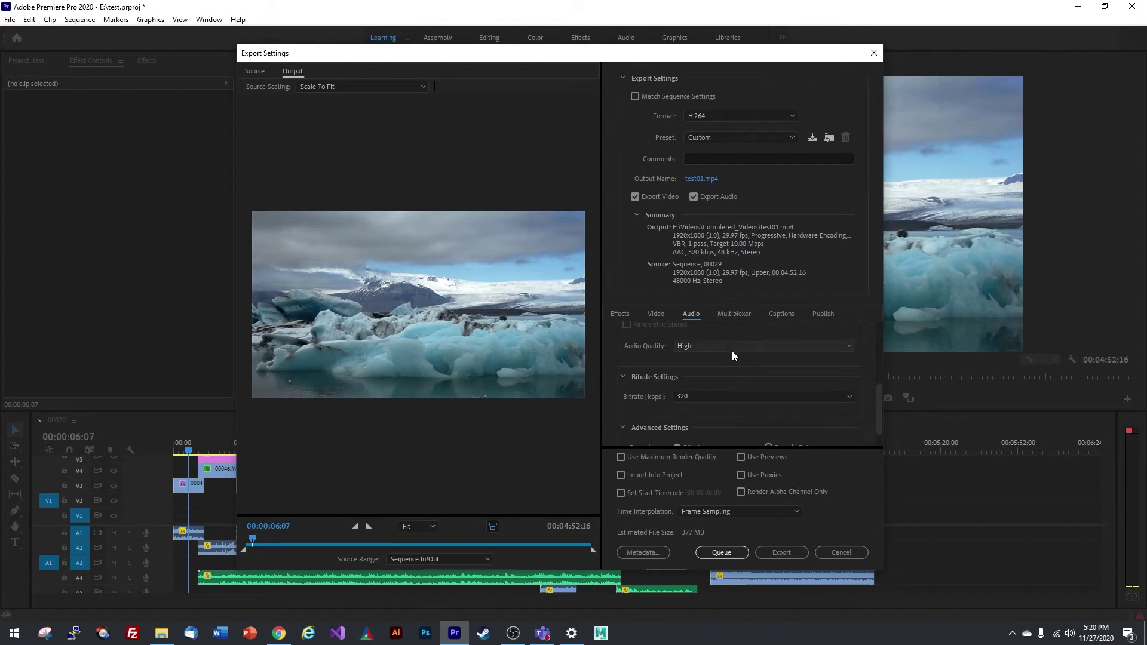
pyautogui.click(720, 346)
pyautogui.click(708, 384)
pyautogui.scroll(-1, 719, 374)
pyautogui.click(714, 369)
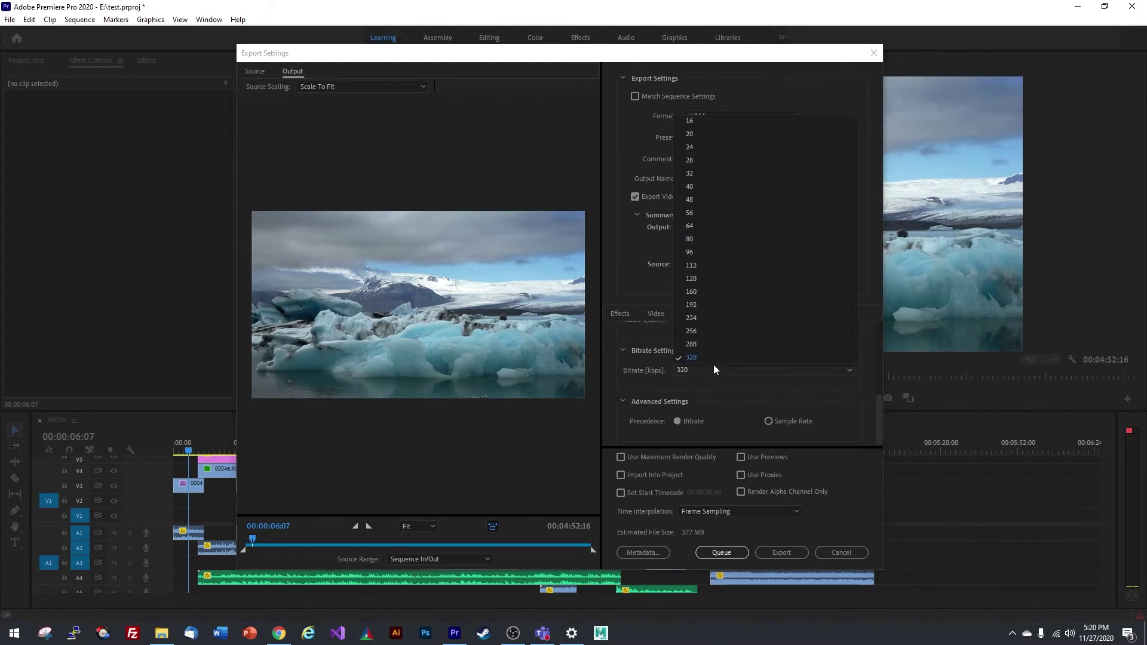
pyautogui.click(702, 357)
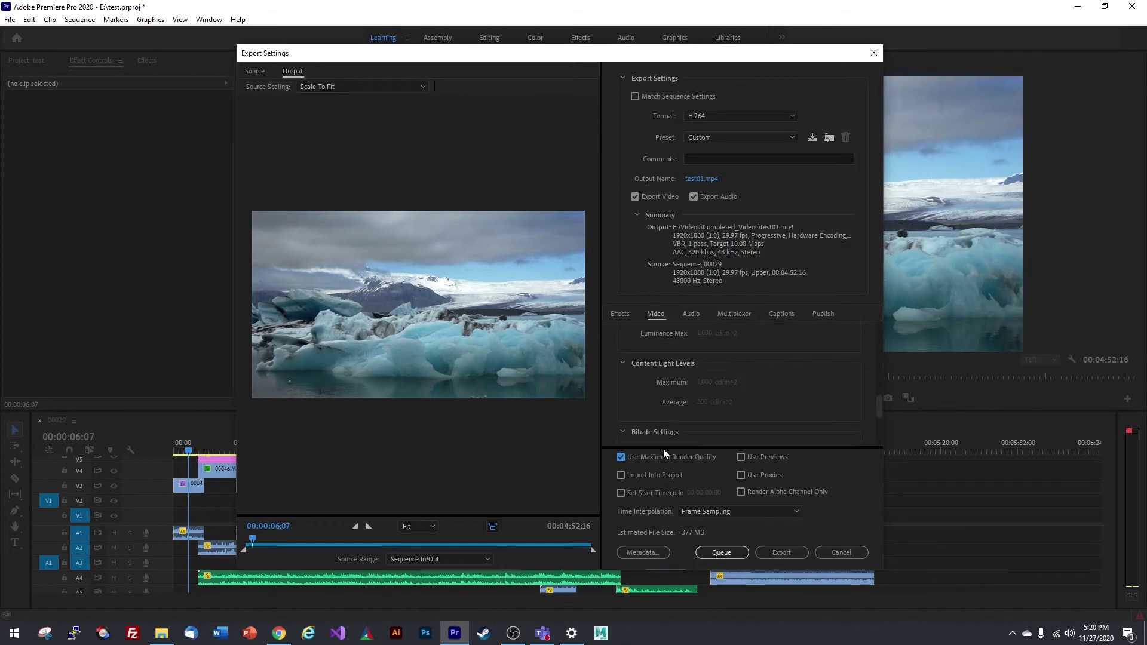
pyautogui.click(620, 457)
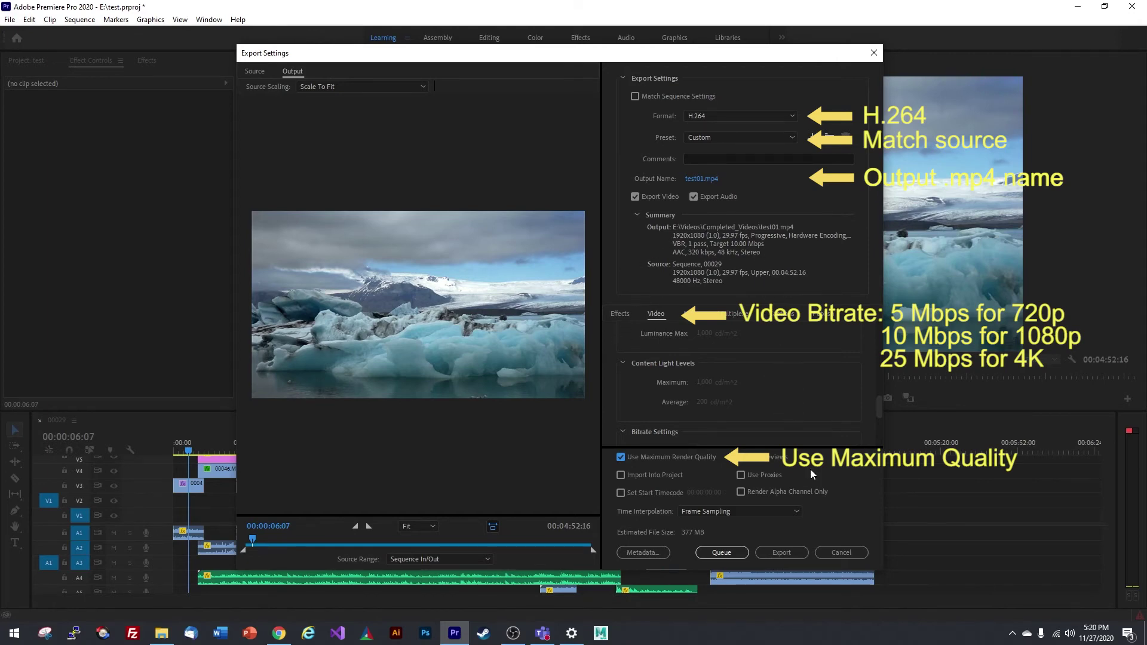
# Export sequence 00029 to test01.mp4 and let rendering finish.
pyautogui.click(782, 551)
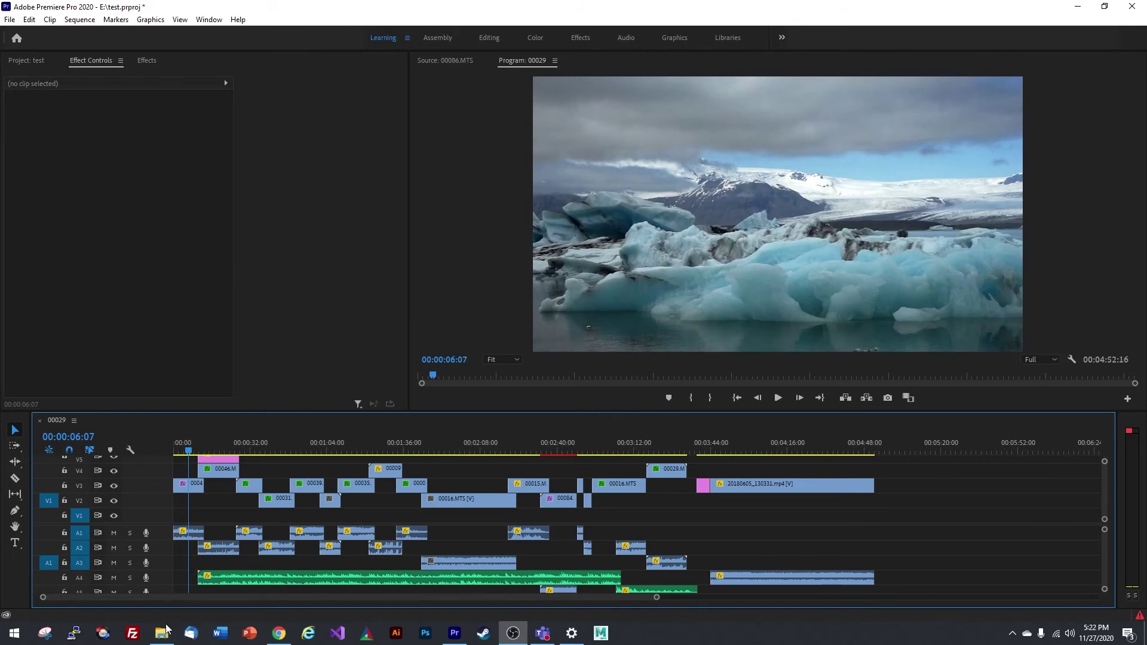
# Browse to Videos > Completed_Videos in File Explorer and play test01.mp4 in VLC.
pyautogui.hotkey('ctrl', 'm')
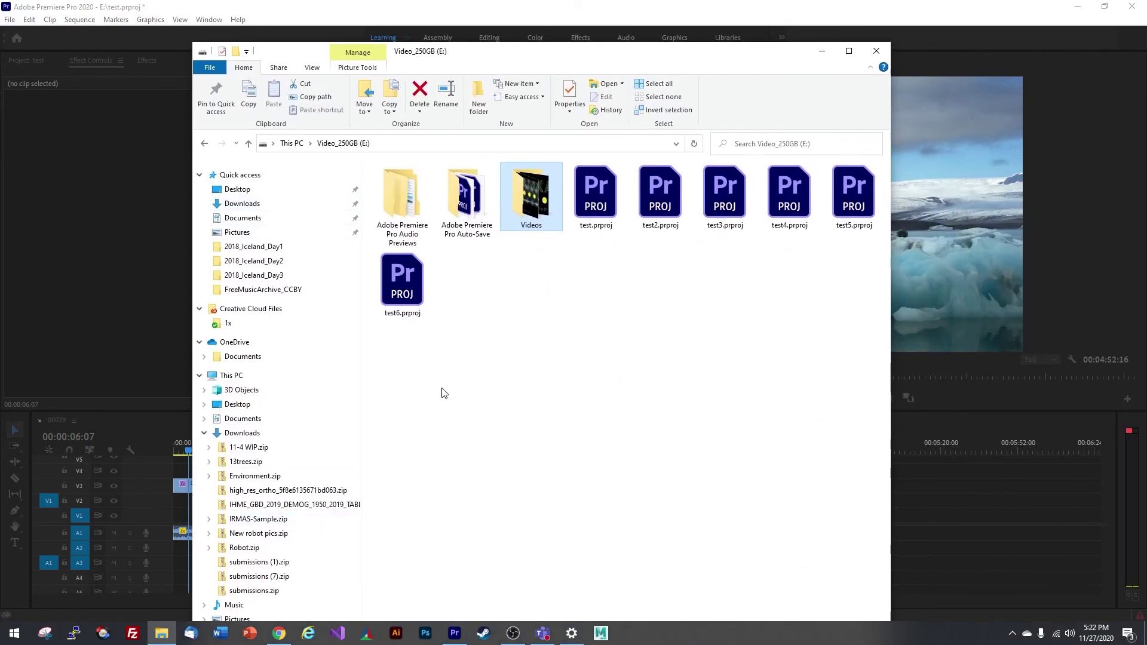
pyautogui.doubleClick(531, 200)
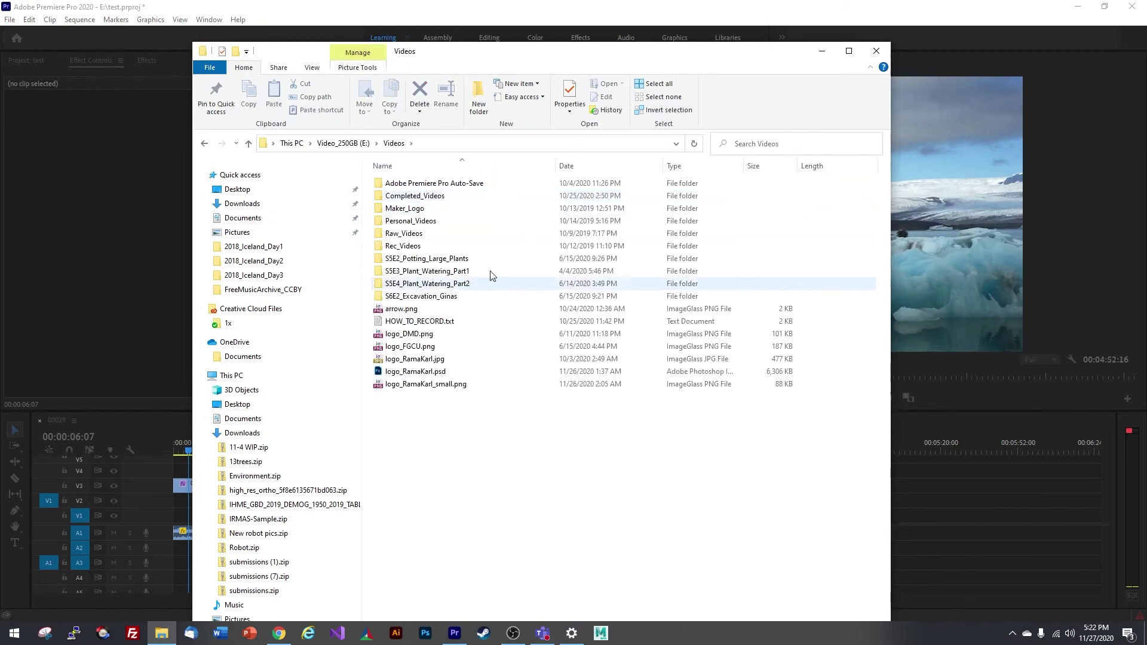
pyautogui.doubleClick(442, 202)
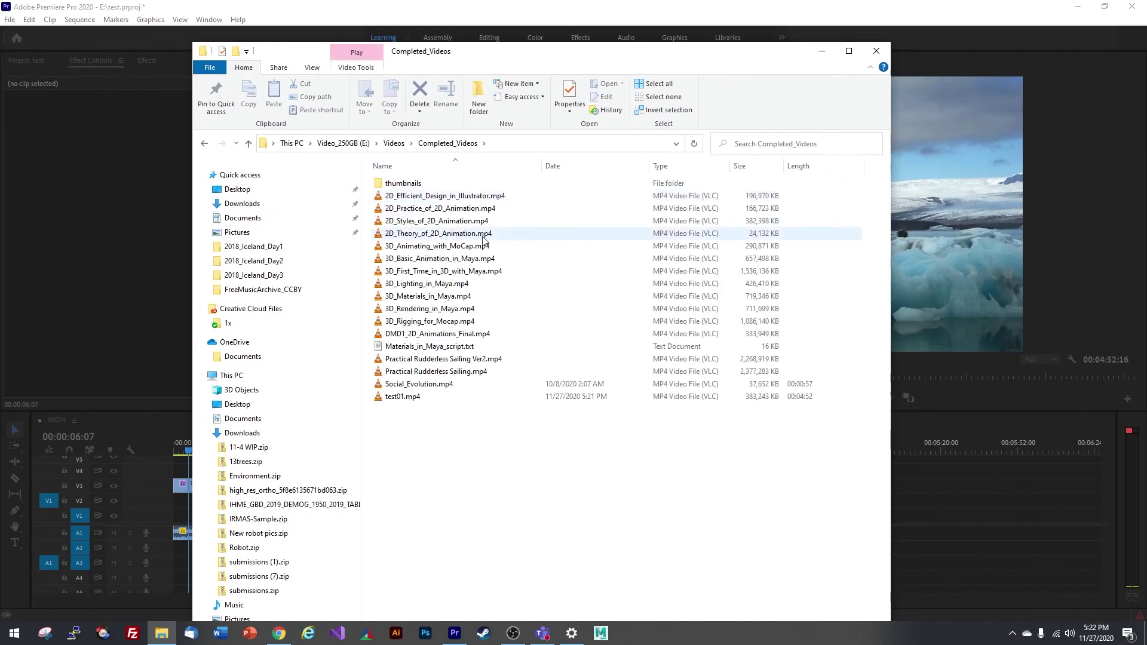
pyautogui.doubleClick(400, 398)
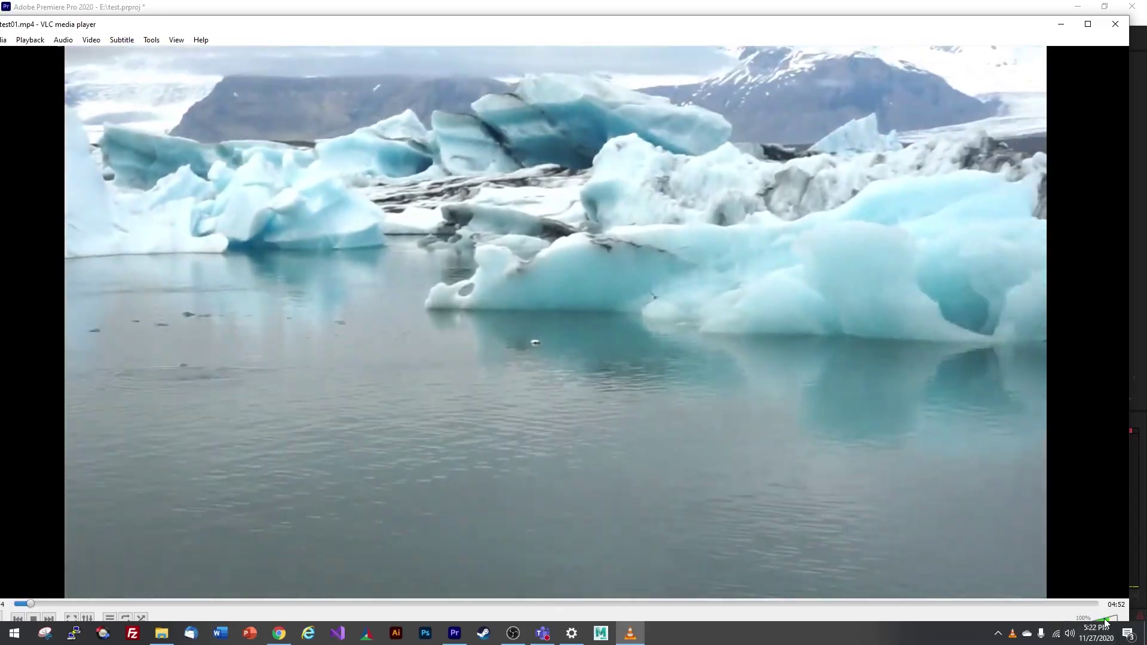
# Quit VLC playing test01.mp4, reselect test01.mp4 in Completed_Videos, and minimize File Explorer.
pyautogui.hotkey('ctrl', 'q')
pyautogui.click(488, 465)
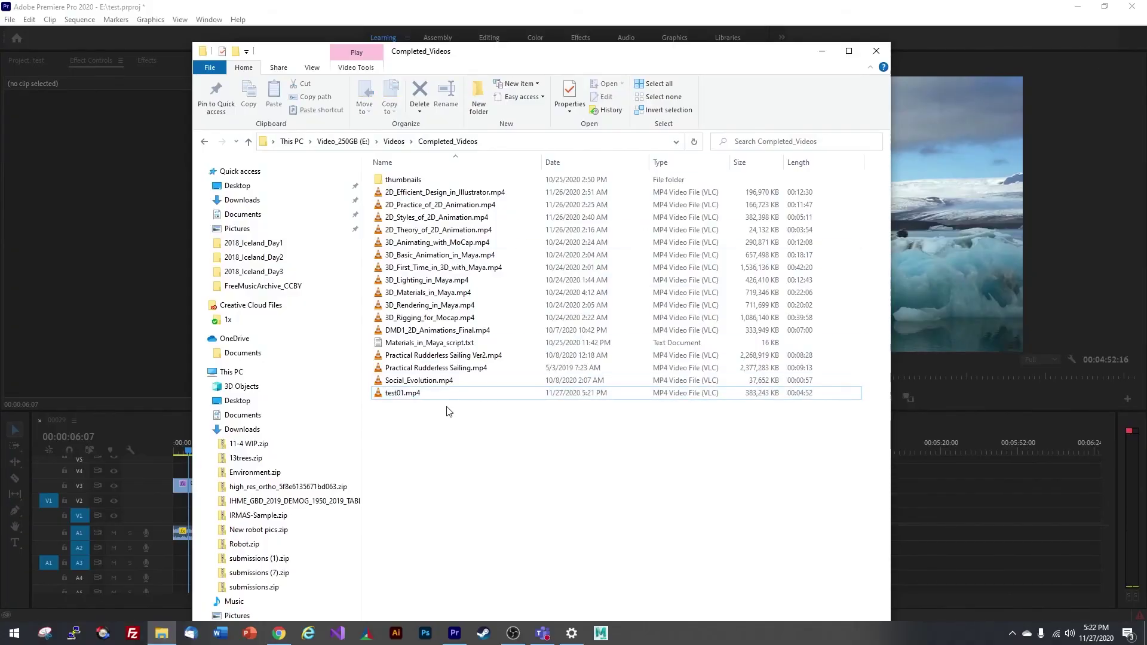
pyautogui.click(416, 397)
pyautogui.click(822, 51)
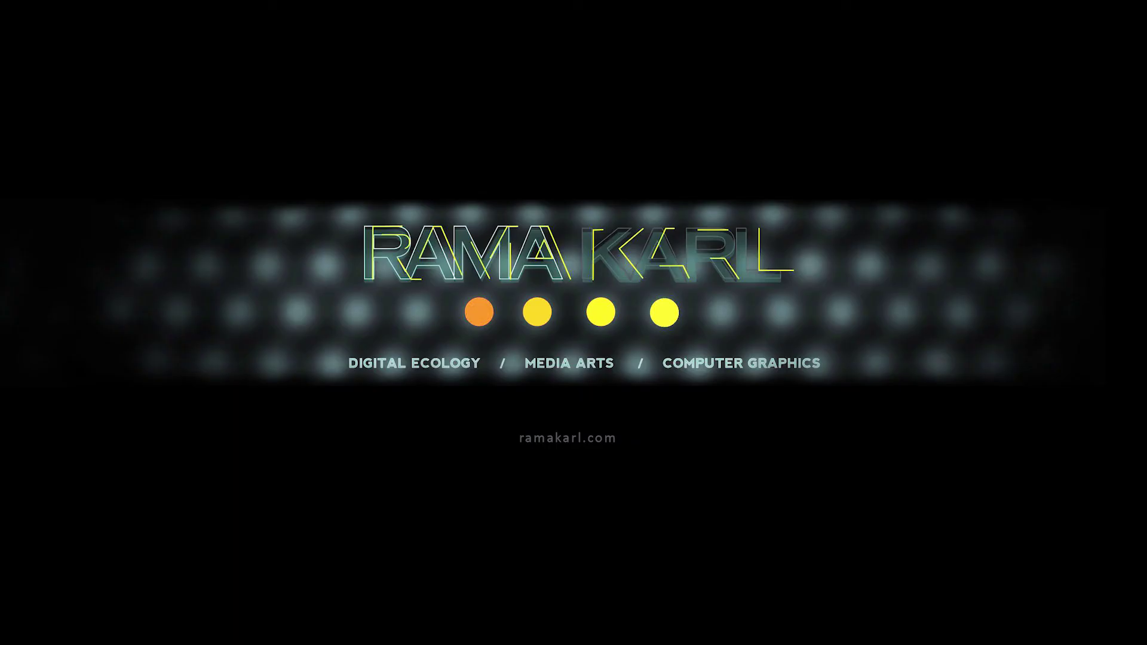